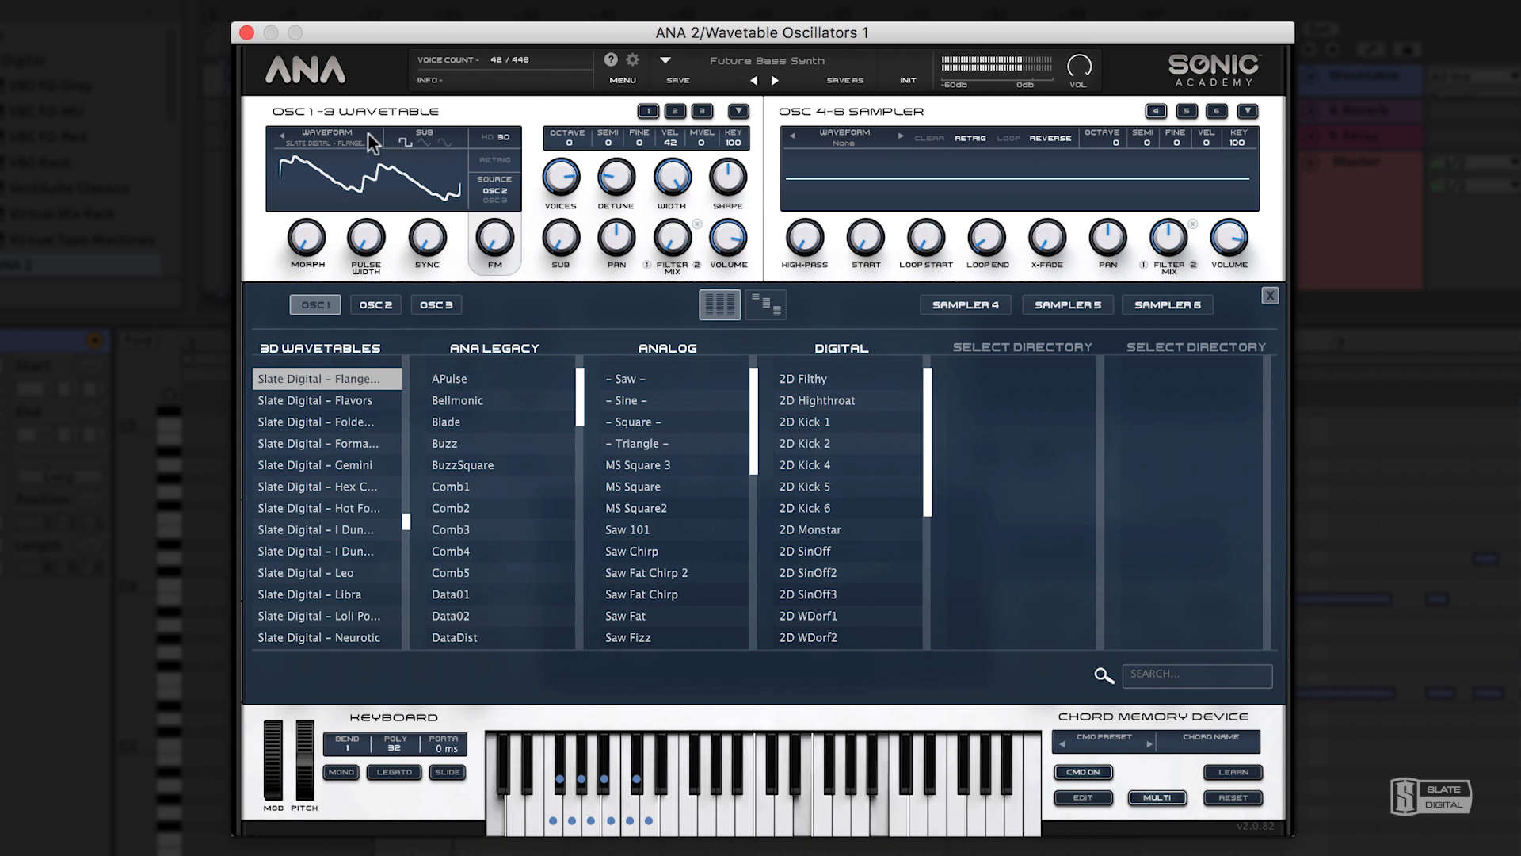
Audition the Slate Digital 3D wavetables from Flavors through Hot Fo... on oscillator 1, sweeping the morph amount, and close the wavetable browser.
key("Down")
key("Down")
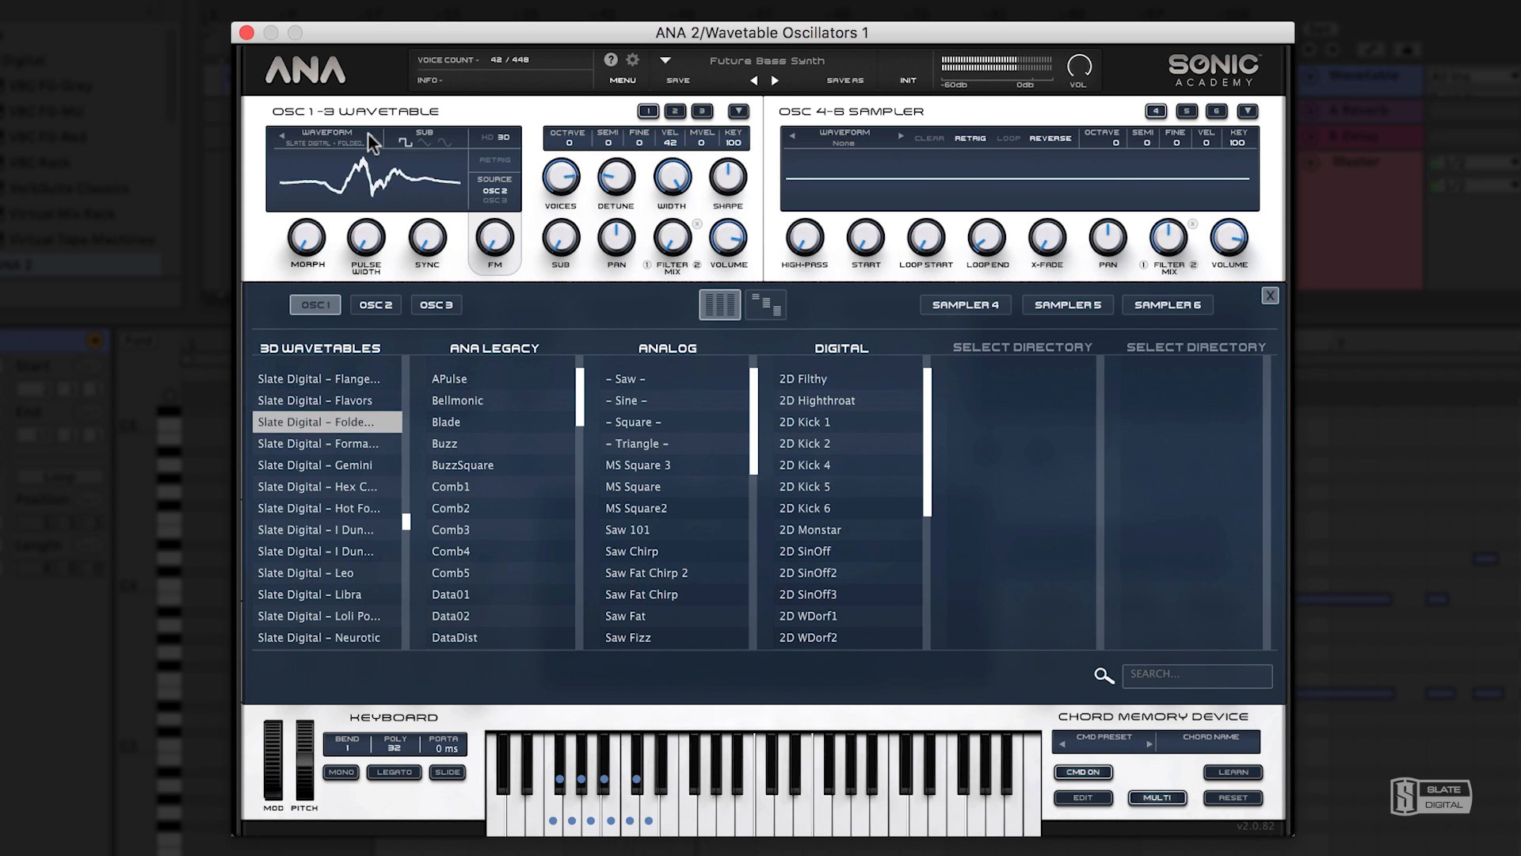
key("Down")
left_click_drag(308, 237, 347, 144)
key("Down")
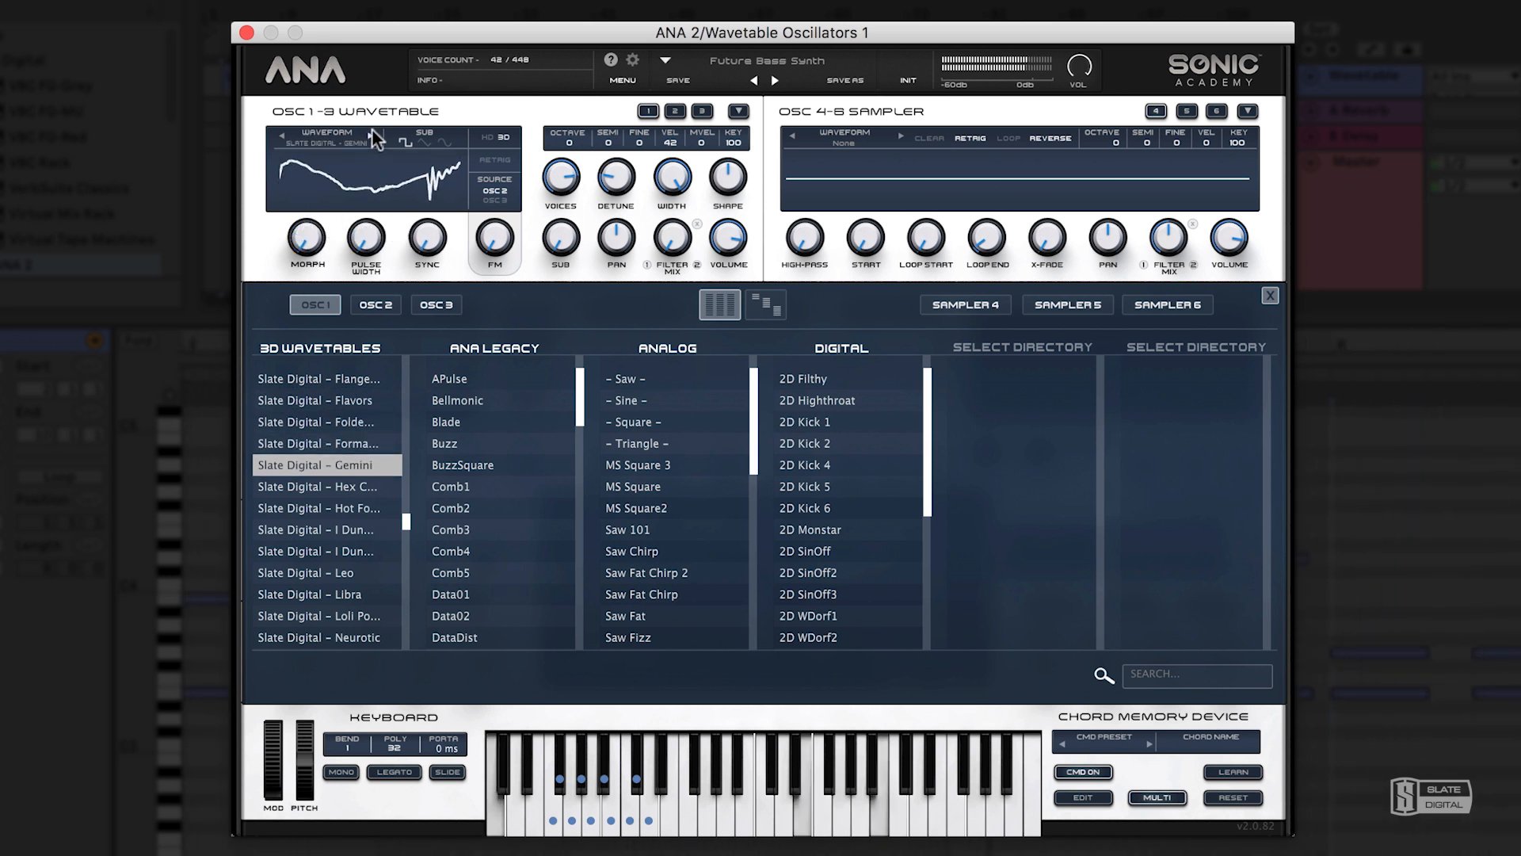
key("Down")
key("Down")
left_click_drag(324, 235, 311, 175)
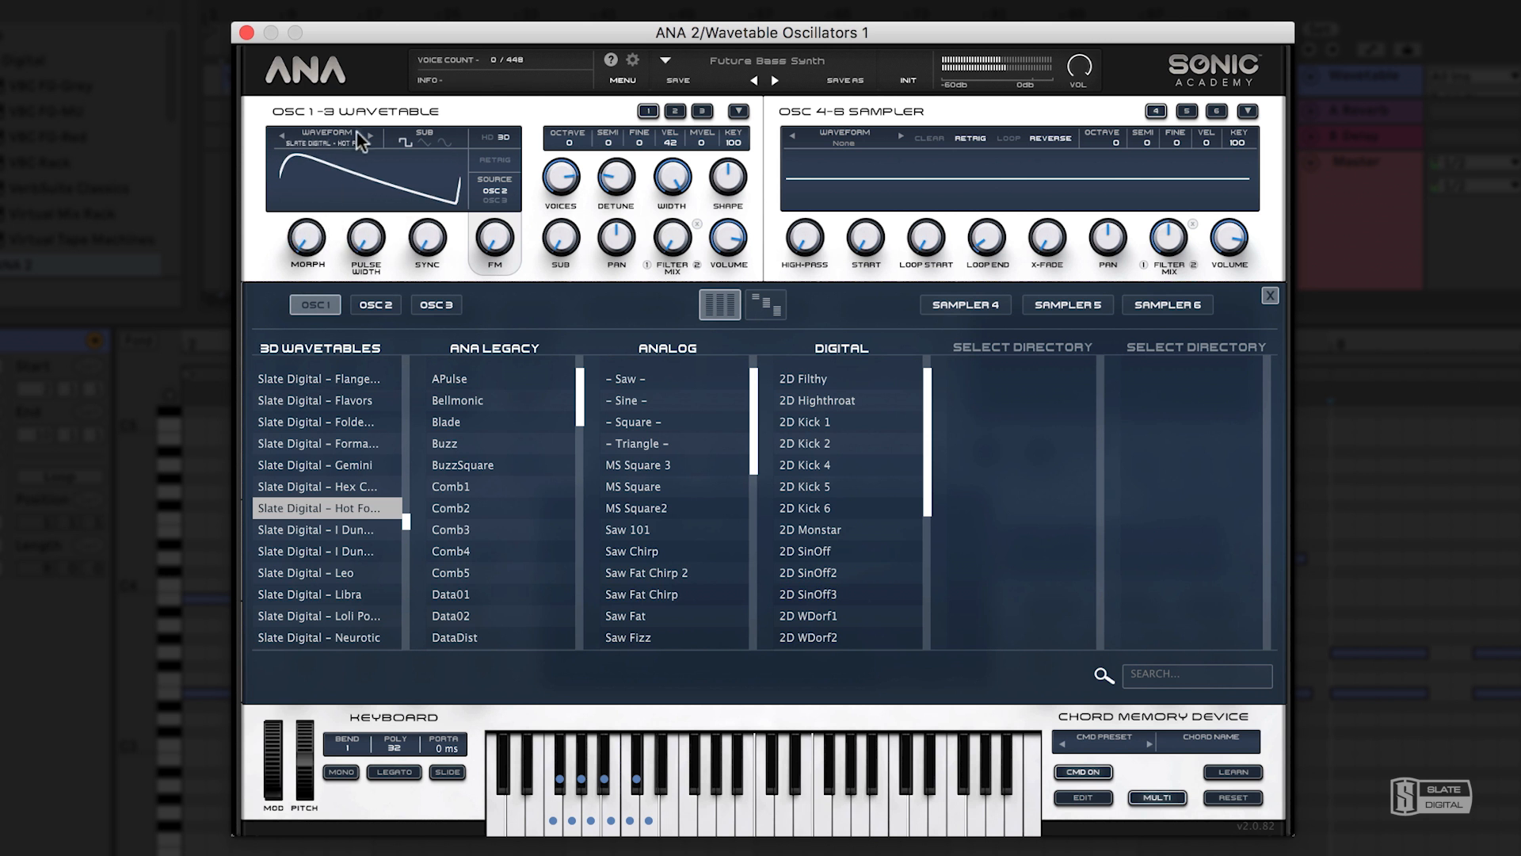
left_click(1269, 295)
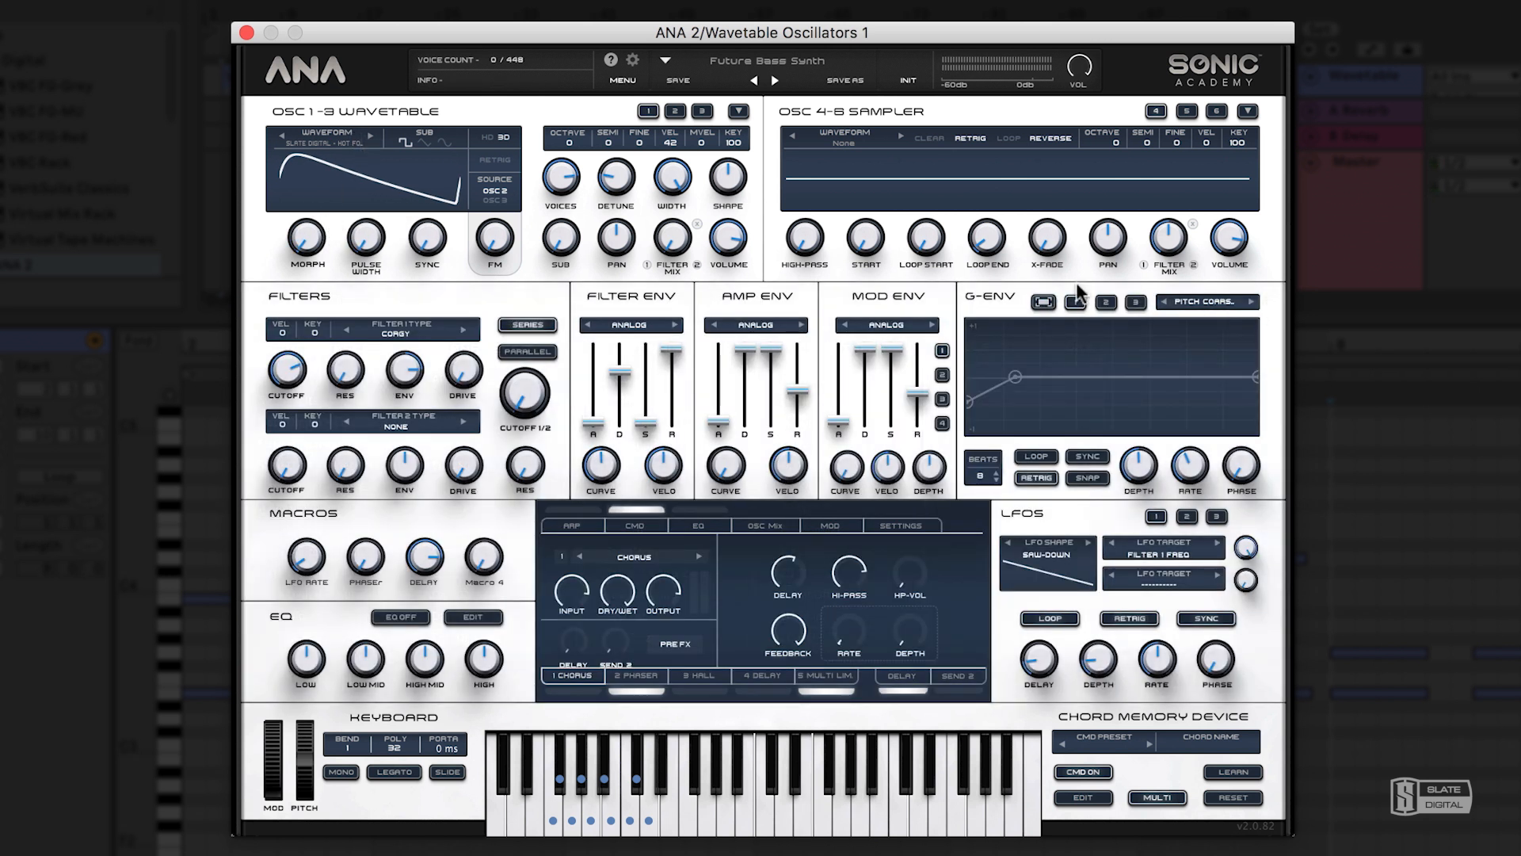
Try the sub oscillator's waveforms at different levels, select the triangle wave, and turn the sub level back down.
left_click_drag(562, 235, 565, 284)
left_click(444, 141)
left_click_drag(563, 243, 572, 321)
left_click_drag(559, 250, 591, 8)
left_click(410, 140)
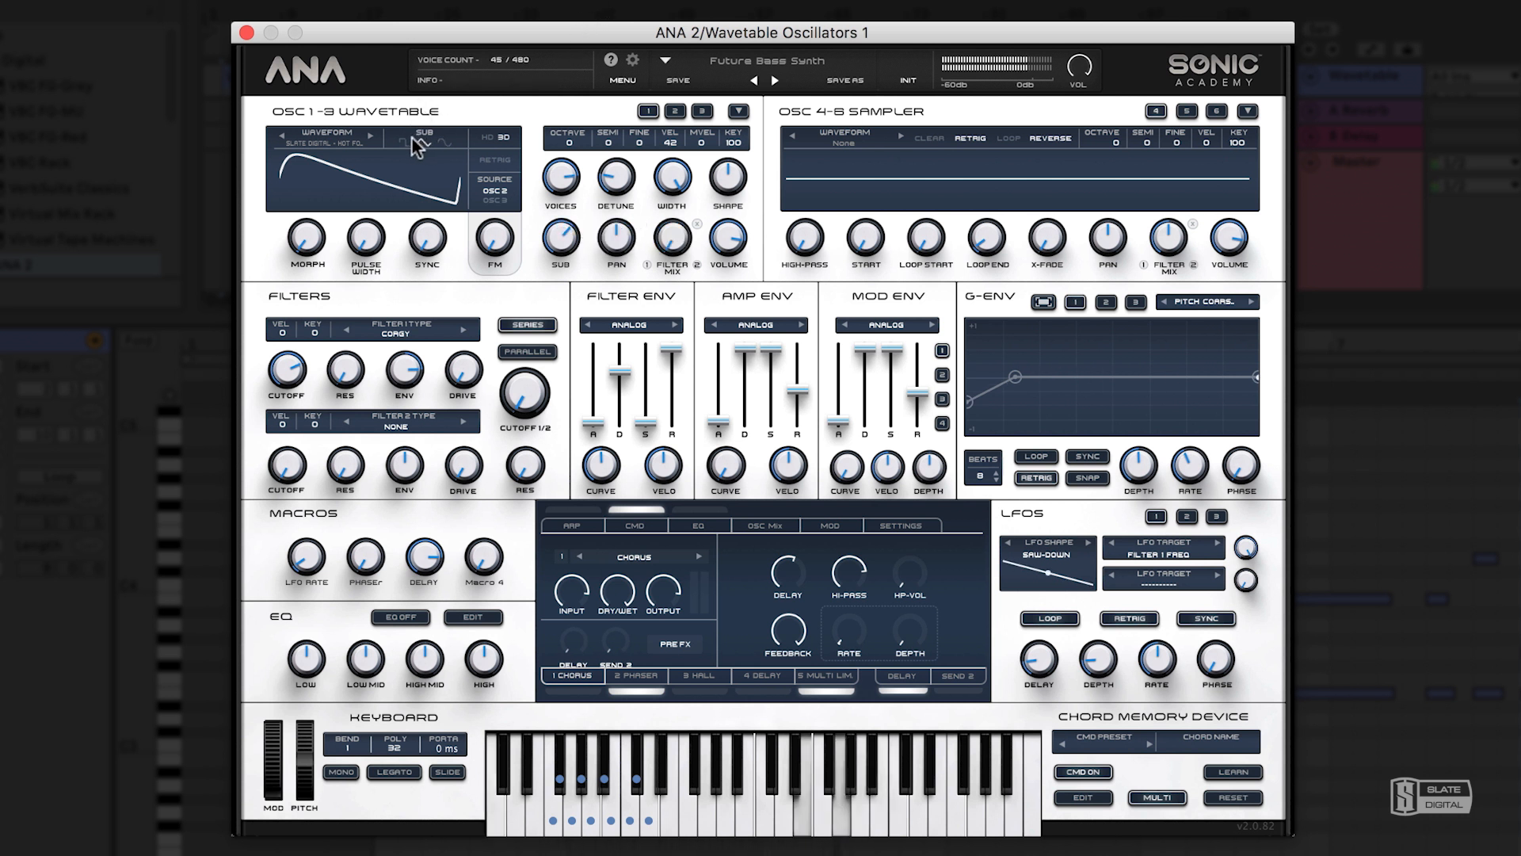
left_click(424, 141)
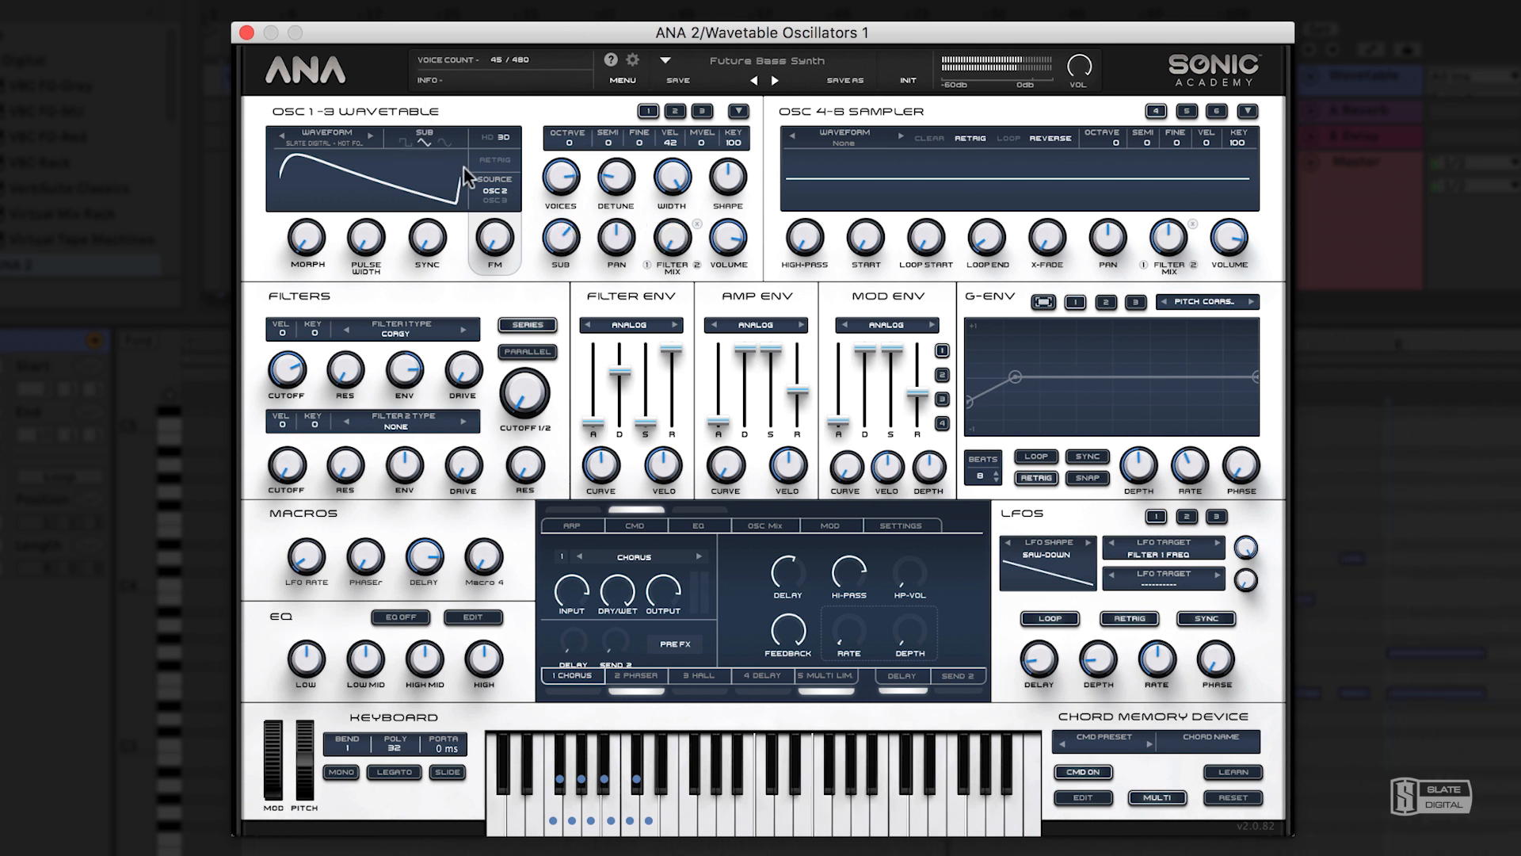
left_click_drag(561, 238, 622, 483)
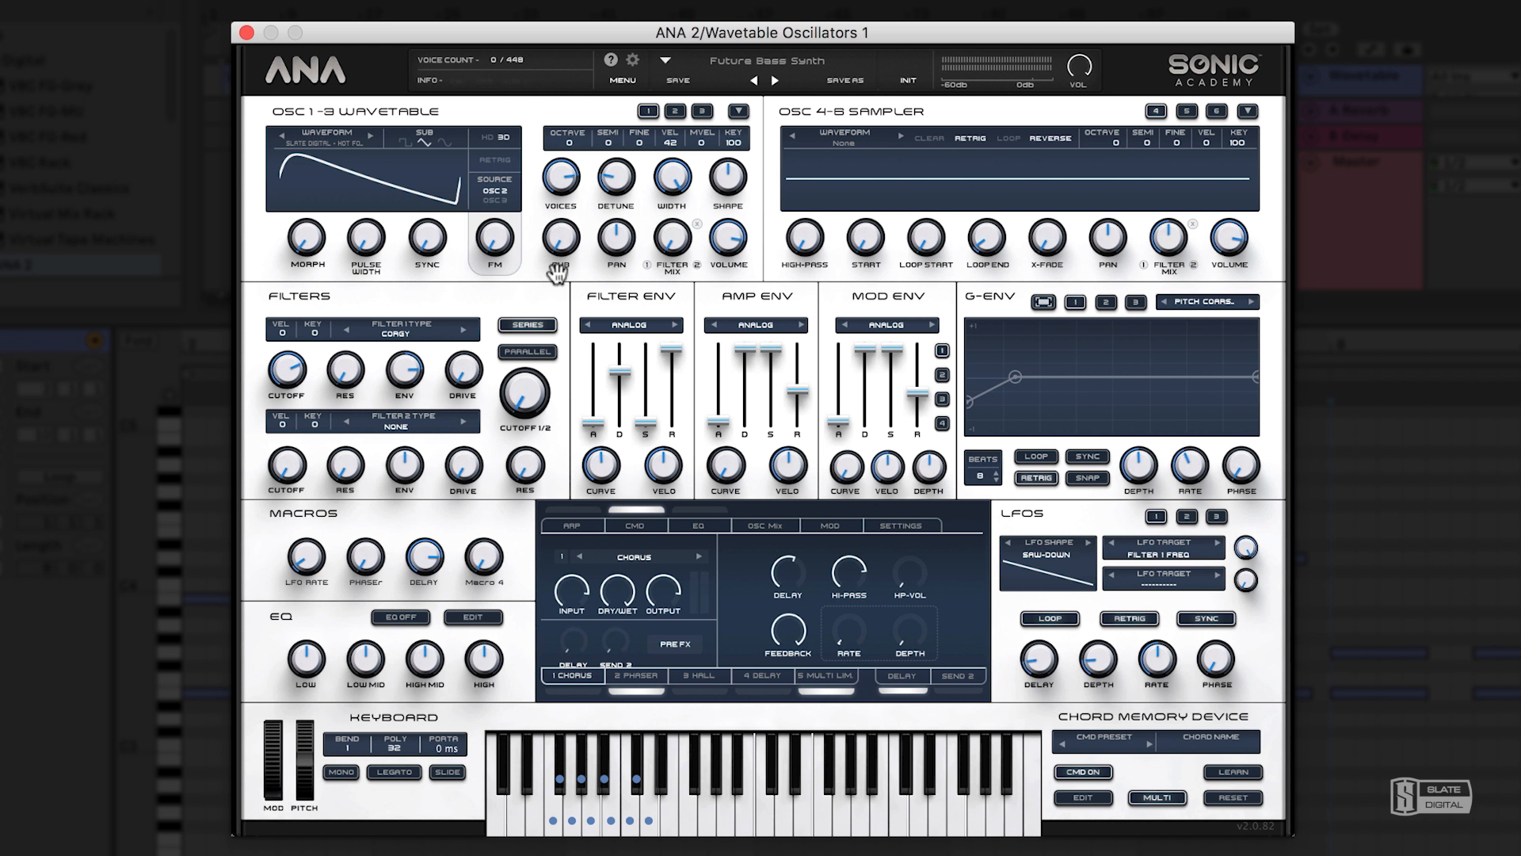
Load the ANA Legacy wavetable Bellmonic into oscillator 1, and replace it with Slate Digital - Hex C...
left_click(345, 142)
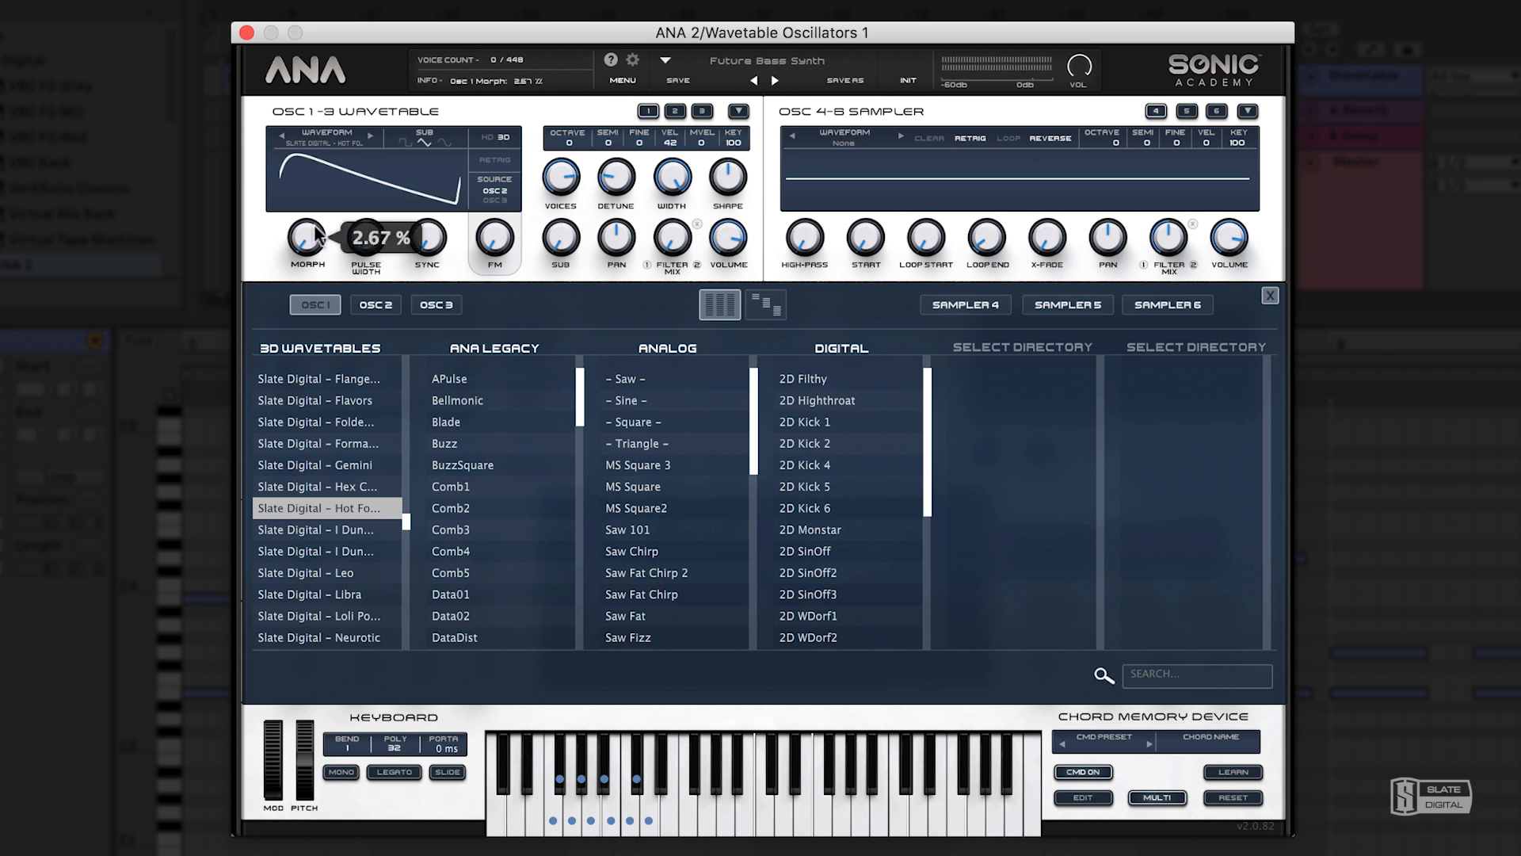
left_click(431, 400)
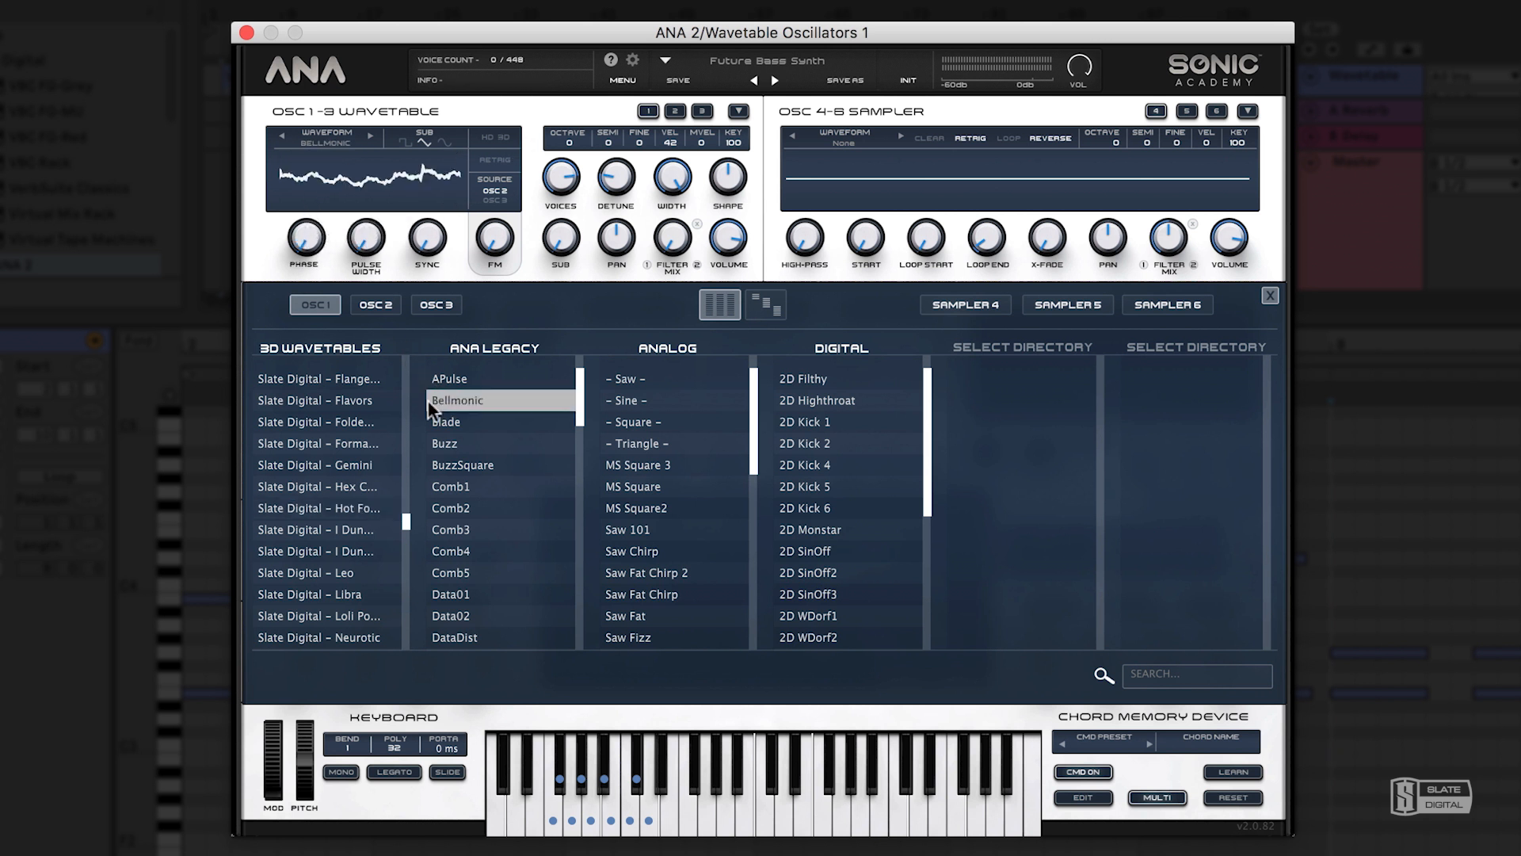
left_click(336, 484)
Raise oscillator 1's pulse width and sweep its morph and sync amounts.
left_click_drag(309, 240, 418, 317)
left_click_drag(369, 232, 356, 178)
left_click_drag(314, 231, 316, 133)
left_click_drag(366, 236, 369, 183)
left_click_drag(427, 236, 387, 313)
left_click_drag(427, 238, 396, 191)
left_click_drag(308, 238, 313, 321)
Load the Slate Digital - Folde... wavetable into oscillator 1 and raise its morph while trying the sync amount.
left_click(333, 418)
left_click_drag(308, 238, 324, 94)
left_click_drag(427, 238, 402, 154)
Try the retrigger option and the FM amount on oscillator 1.
left_click(502, 160)
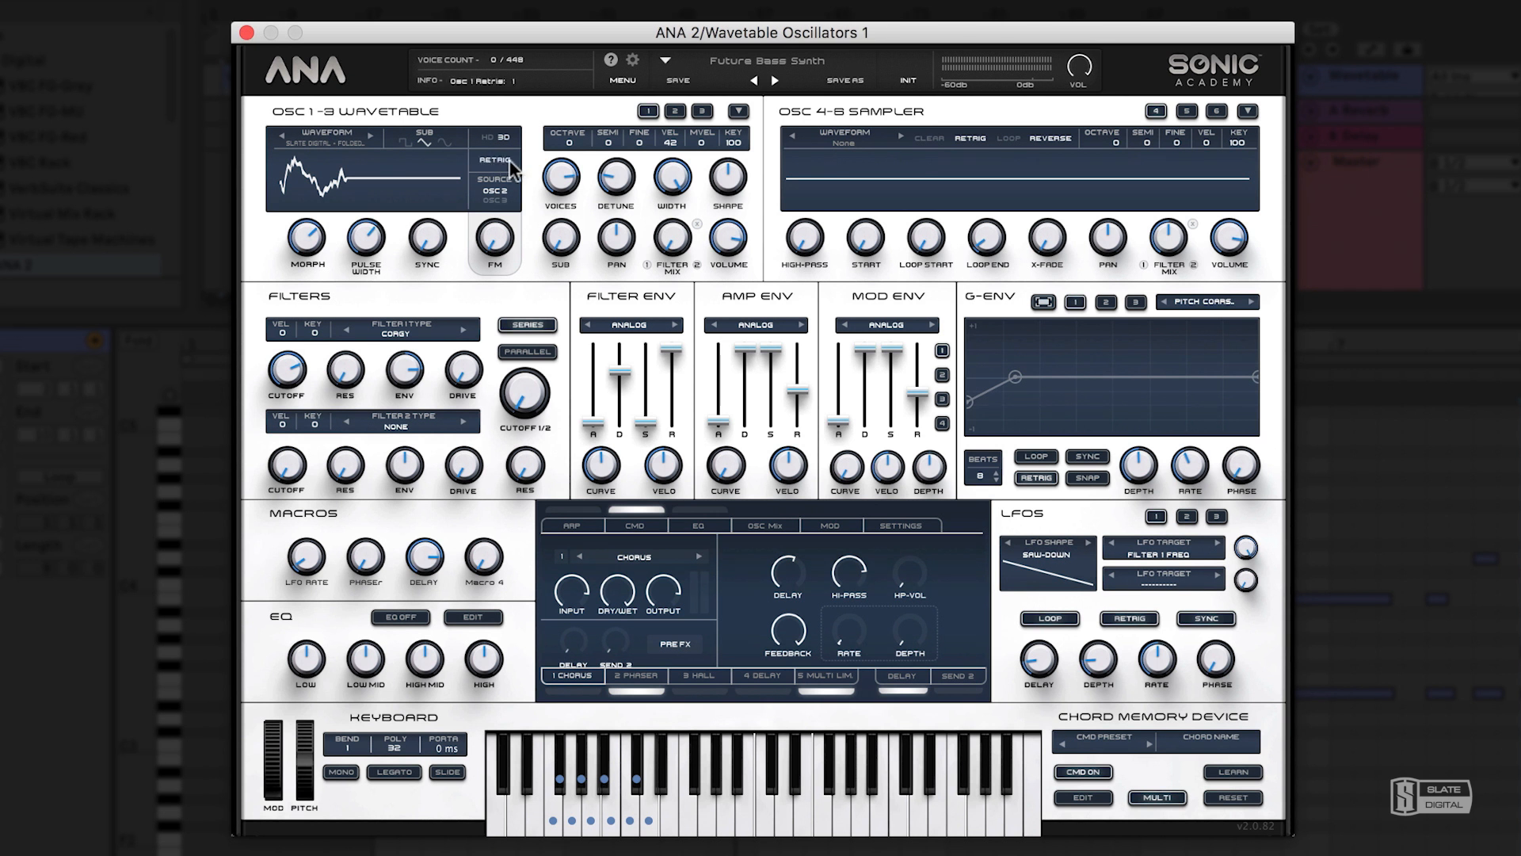
mouse_move(494, 236)
left_mouse_down()
mouse_move(496, 86)
mouse_move(499, 187)
mouse_move(506, 165)
mouse_move(523, 238)
left_mouse_up()
left_click_drag(617, 93, 655, 158)
Set oscillator 1's velocity value to 28 and compare its settings with those of oscillators 2 and 3.
mouse_move(677, 140)
left_mouse_down()
mouse_move(677, 113)
mouse_move(676, 138)
left_mouse_up()
left_click(675, 110)
left_click(701, 111)
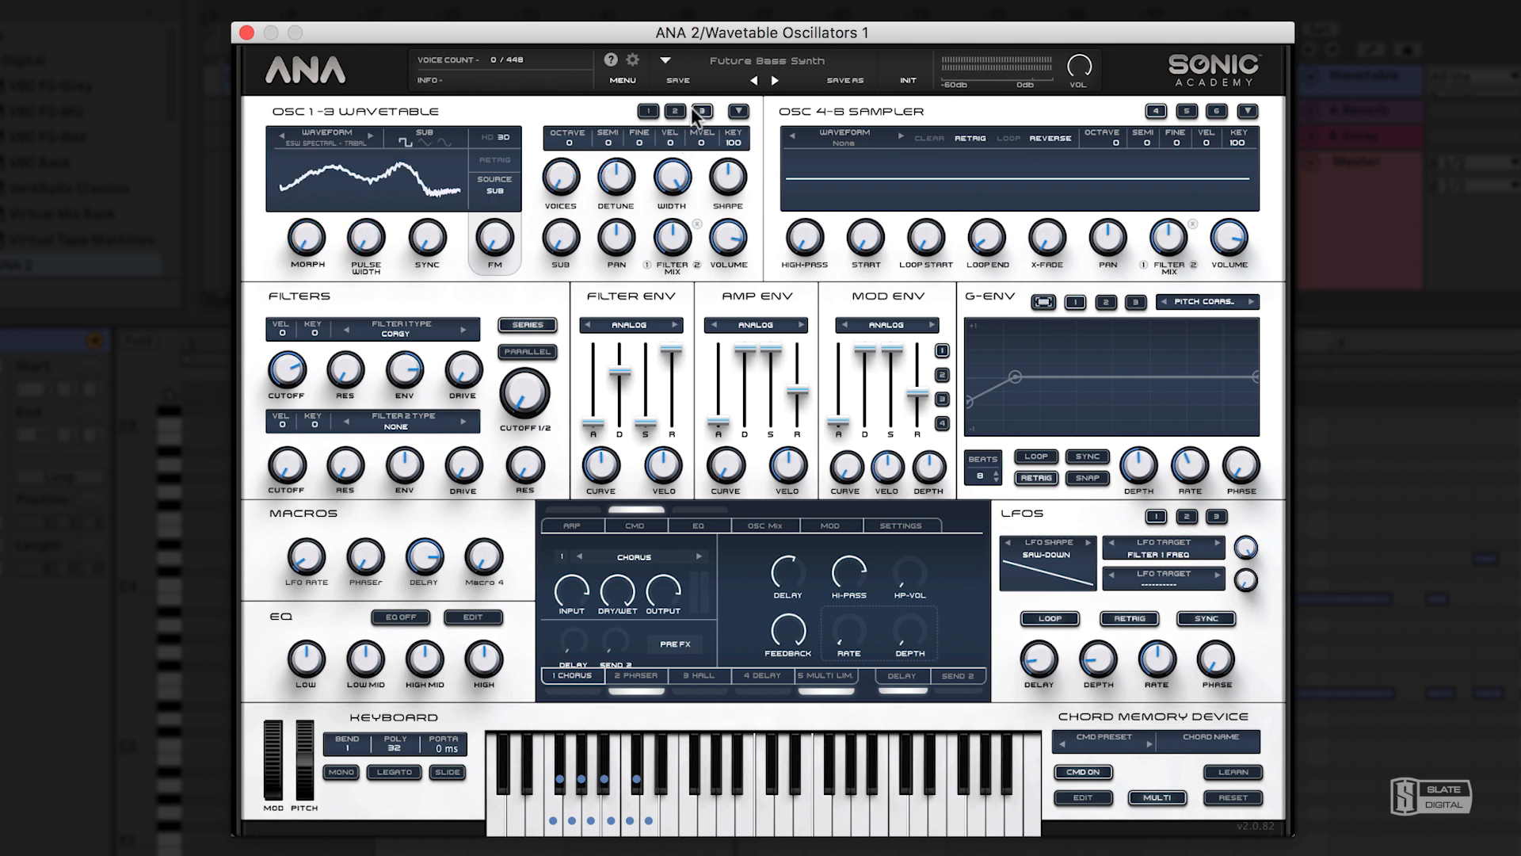
left_click(648, 112)
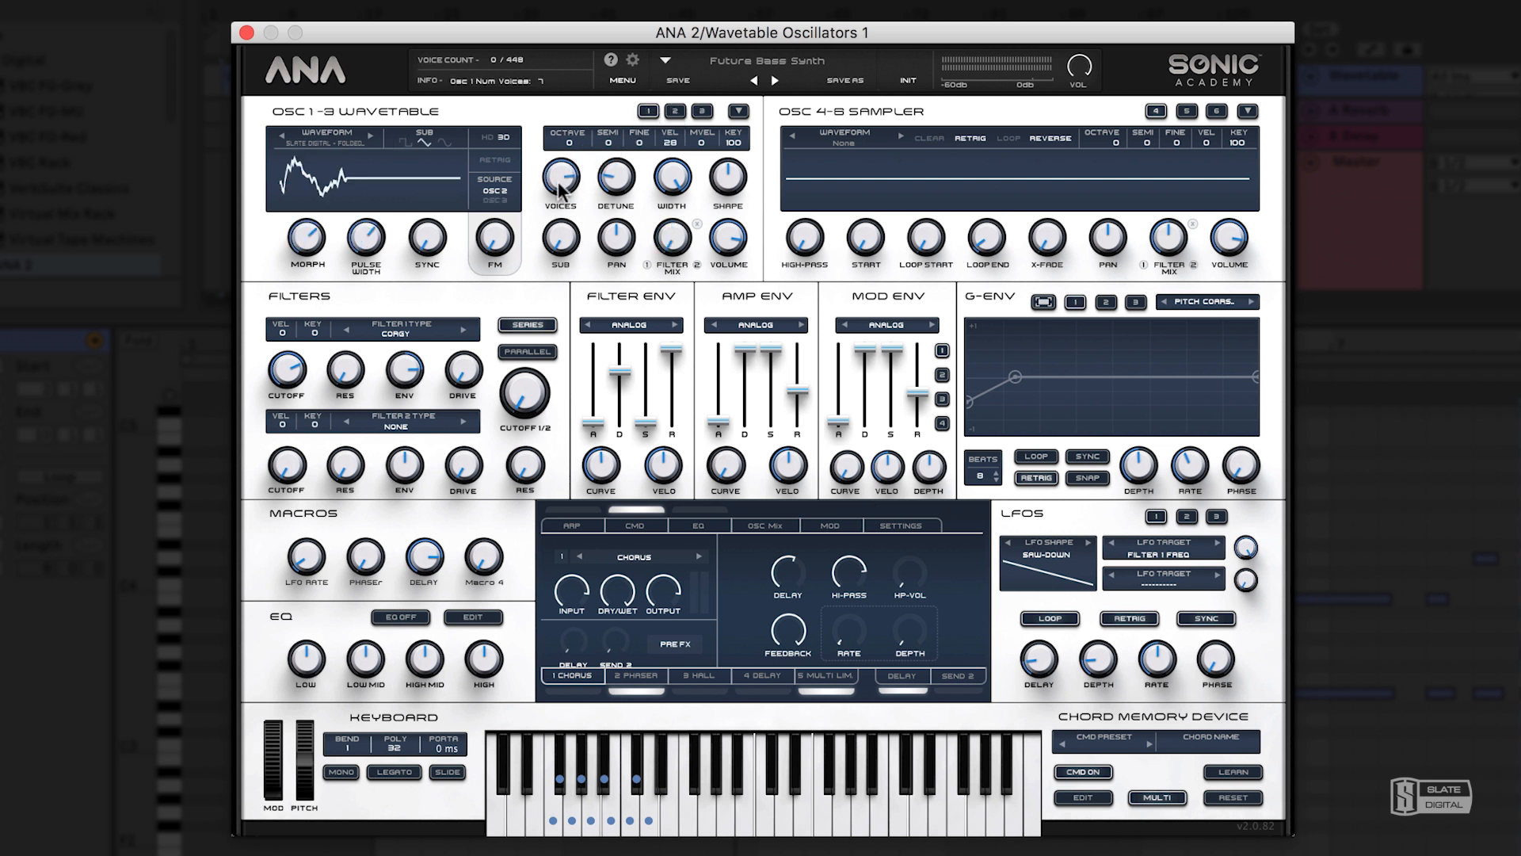
Lower oscillator 1's voice count to its minimum and adjust its detune amount.
left_click_drag(559, 189, 562, 268)
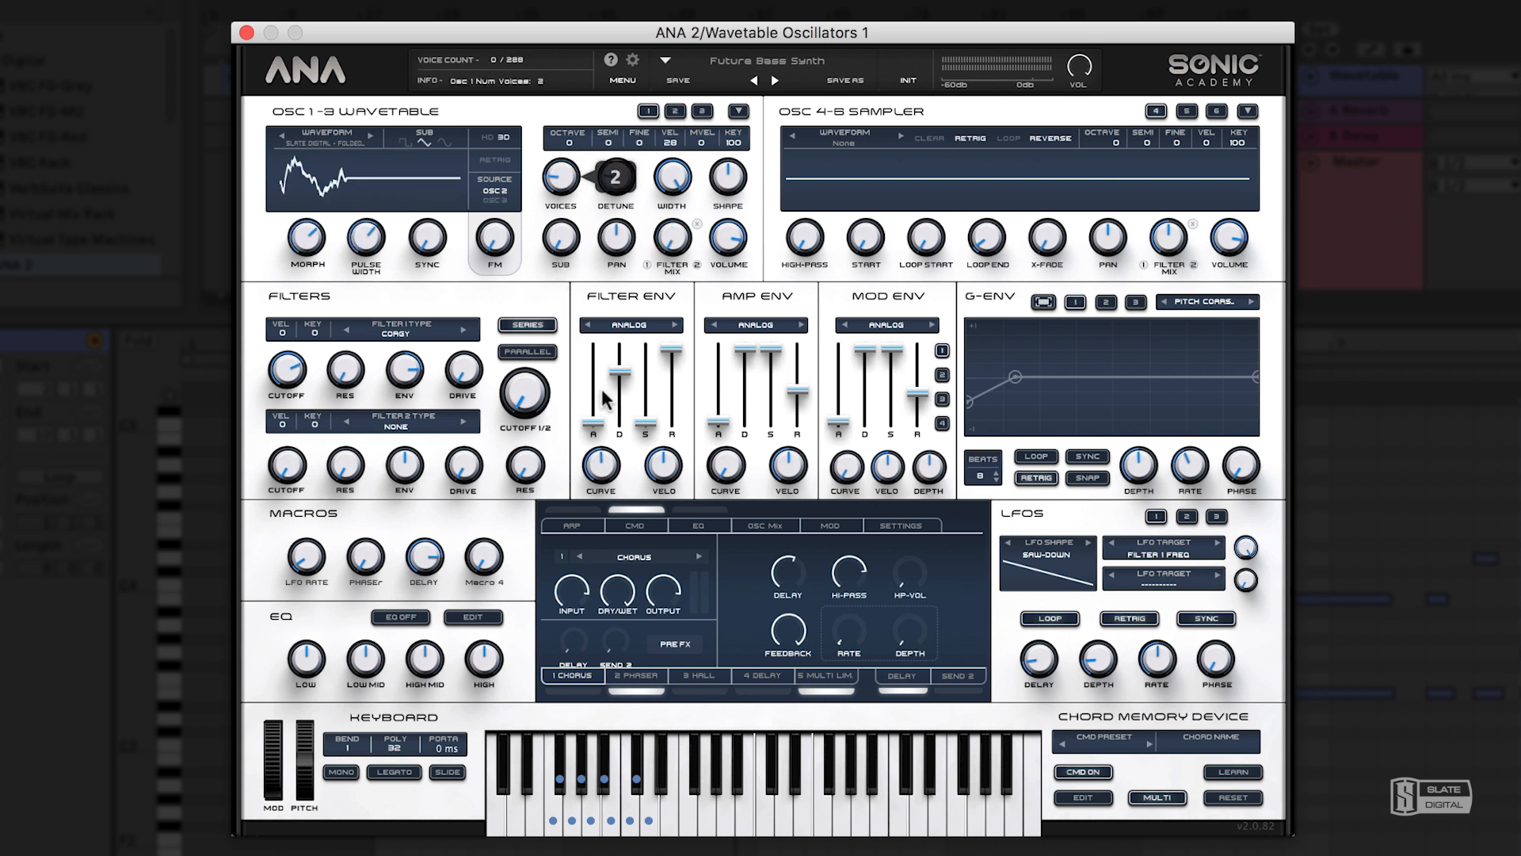
left_click_drag(634, 469, 583, 176)
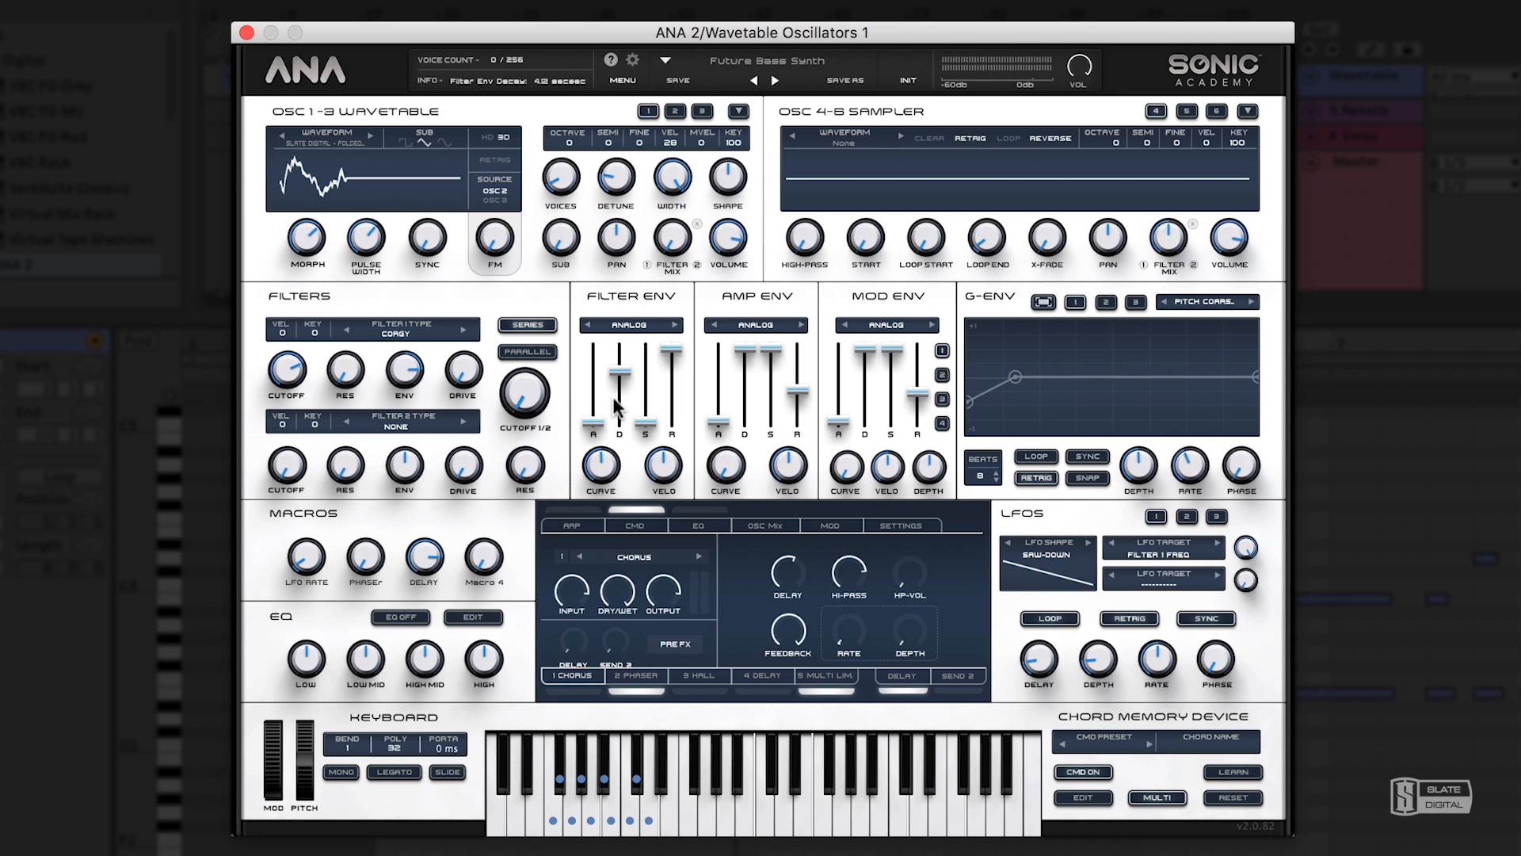
left_click_drag(564, 182, 568, 104)
left_click_drag(588, 44, 594, 179)
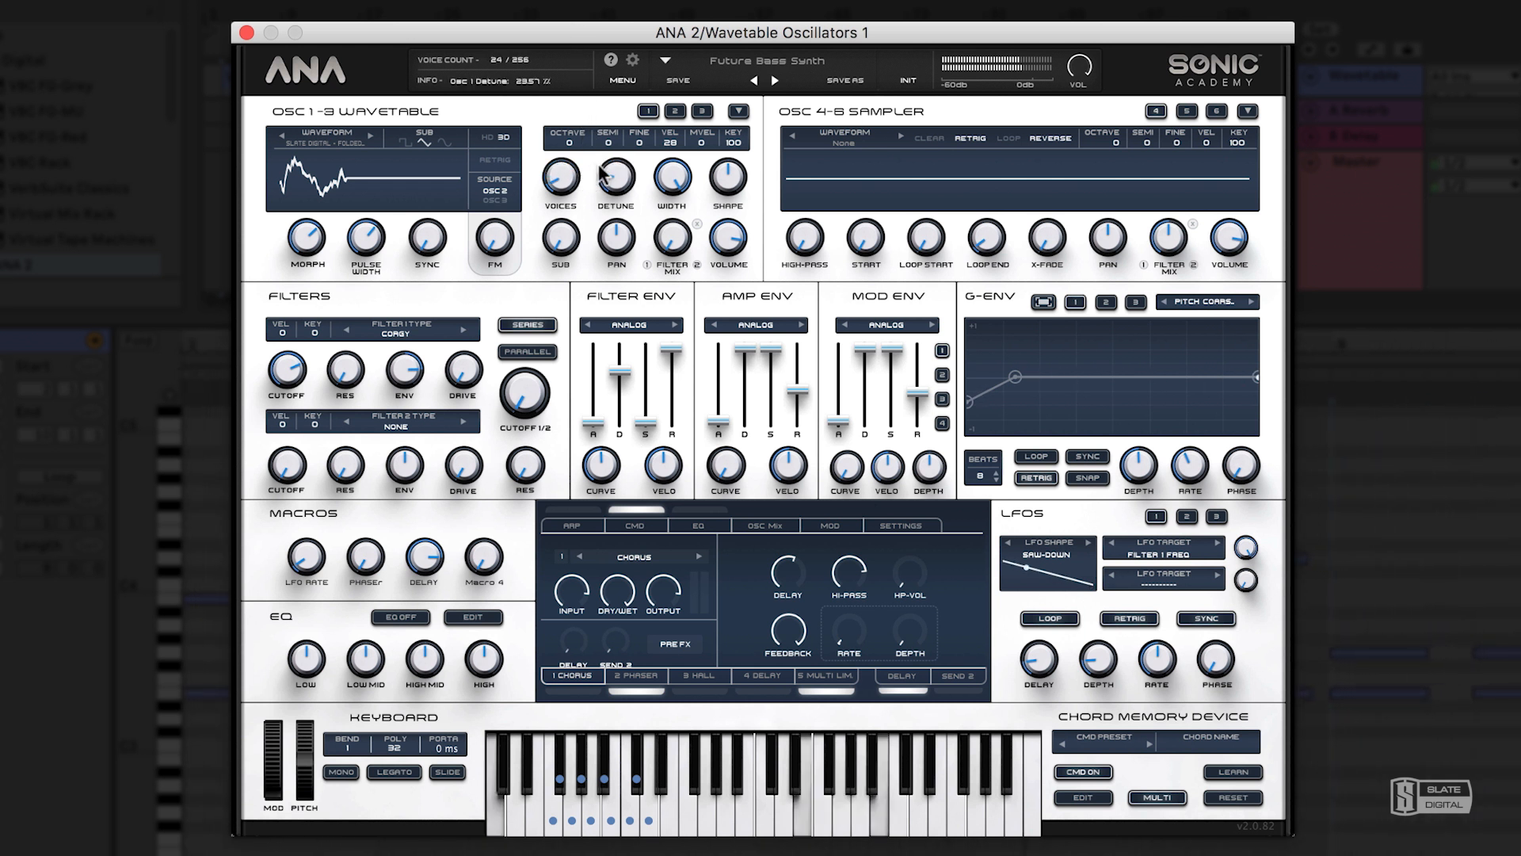
left_click_drag(617, 179, 733, 172)
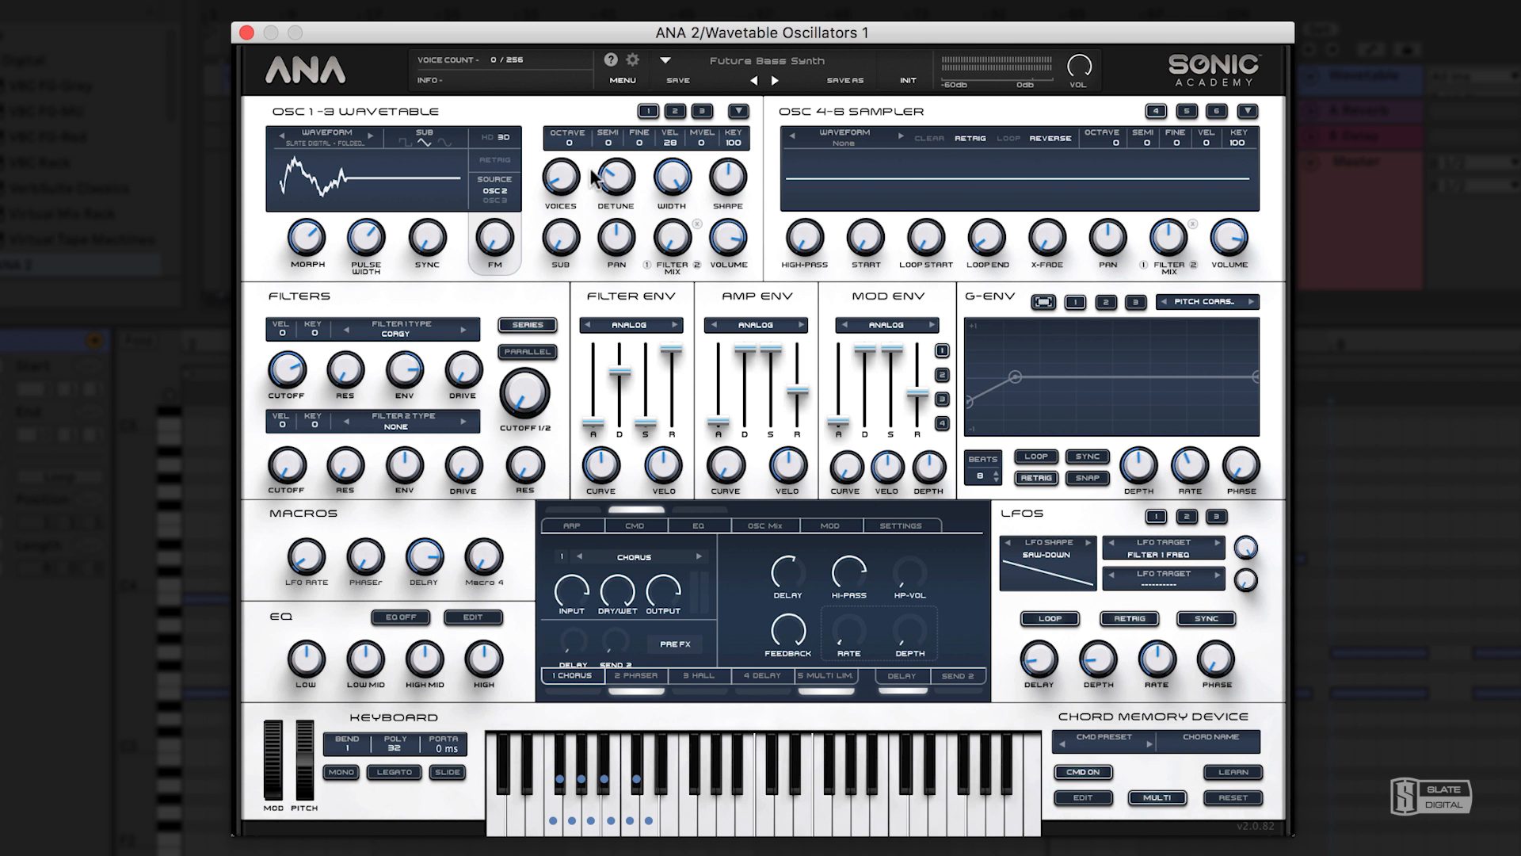
left_click(569, 188)
mouse_move(561, 175)
left_mouse_down()
mouse_move(570, 250)
mouse_move(568, 177)
left_mouse_up()
Sweep oscillator 1's pan and its mix between filters 1 and 2, and return both to centre.
mouse_move(570, 237)
left_mouse_down()
mouse_move(583, 65)
mouse_move(583, 258)
left_mouse_up()
left_click_drag(615, 238, 624, 156)
left_click_drag(675, 244, 756, 260)
left_click_drag(683, 242, 654, 7)
double_click(671, 233)
left_click_drag(672, 232, 672, 231)
Toggle the option beside oscillator 1's filter mix on and off, and test the oscillator's volume.
left_click(698, 225)
left_click(698, 225)
left_click(698, 227)
left_click_drag(729, 239, 736, 240)
Look through the separate settings of wavetable oscillators 2, 3 and 1.
left_click(676, 112)
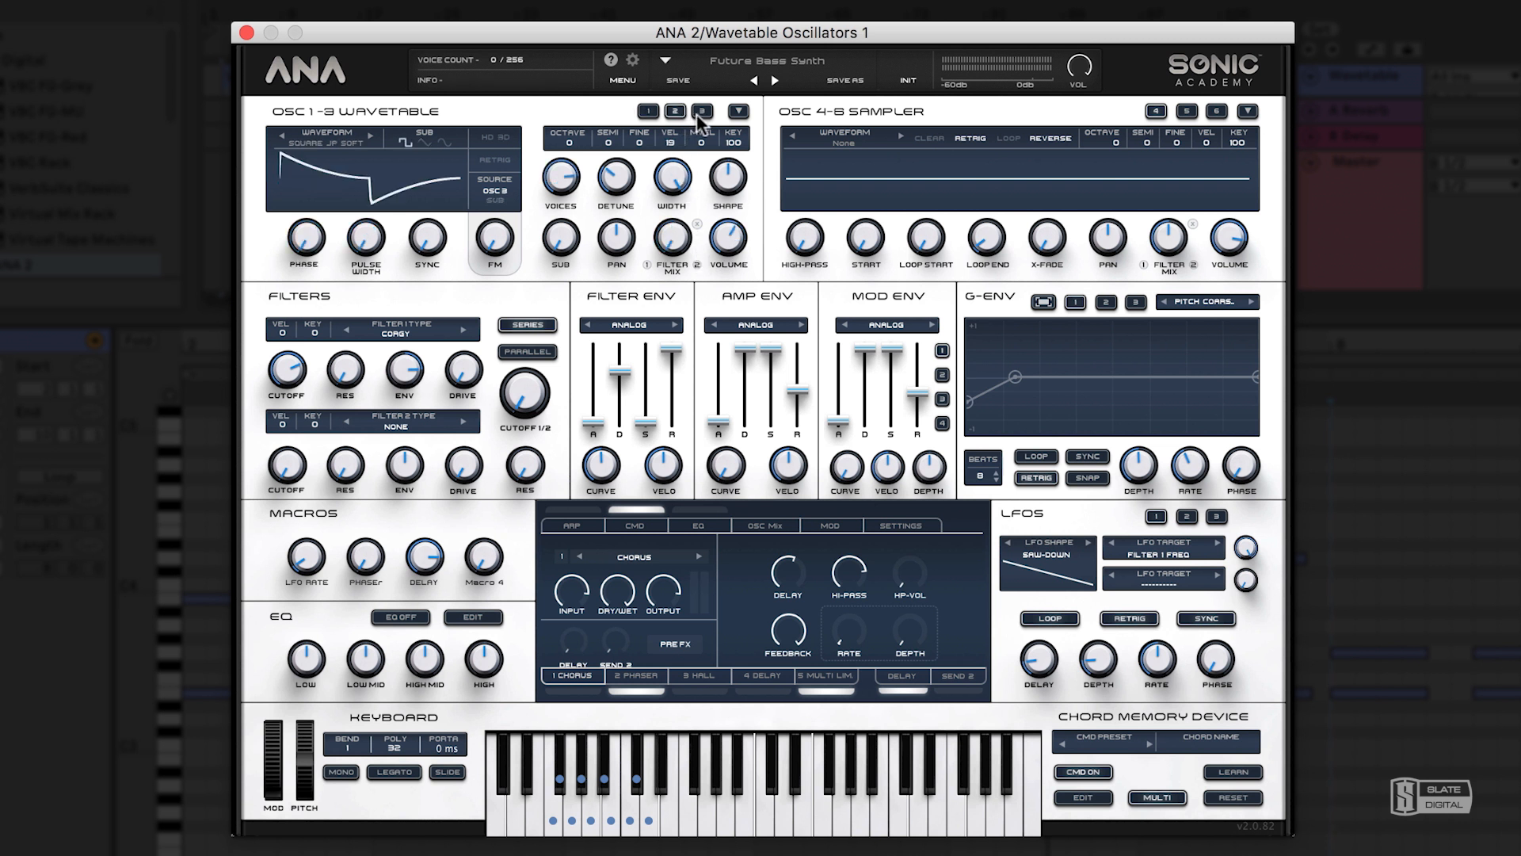
left_click(700, 112)
left_click(675, 111)
left_click(649, 112)
left_click(675, 112)
left_click(701, 112)
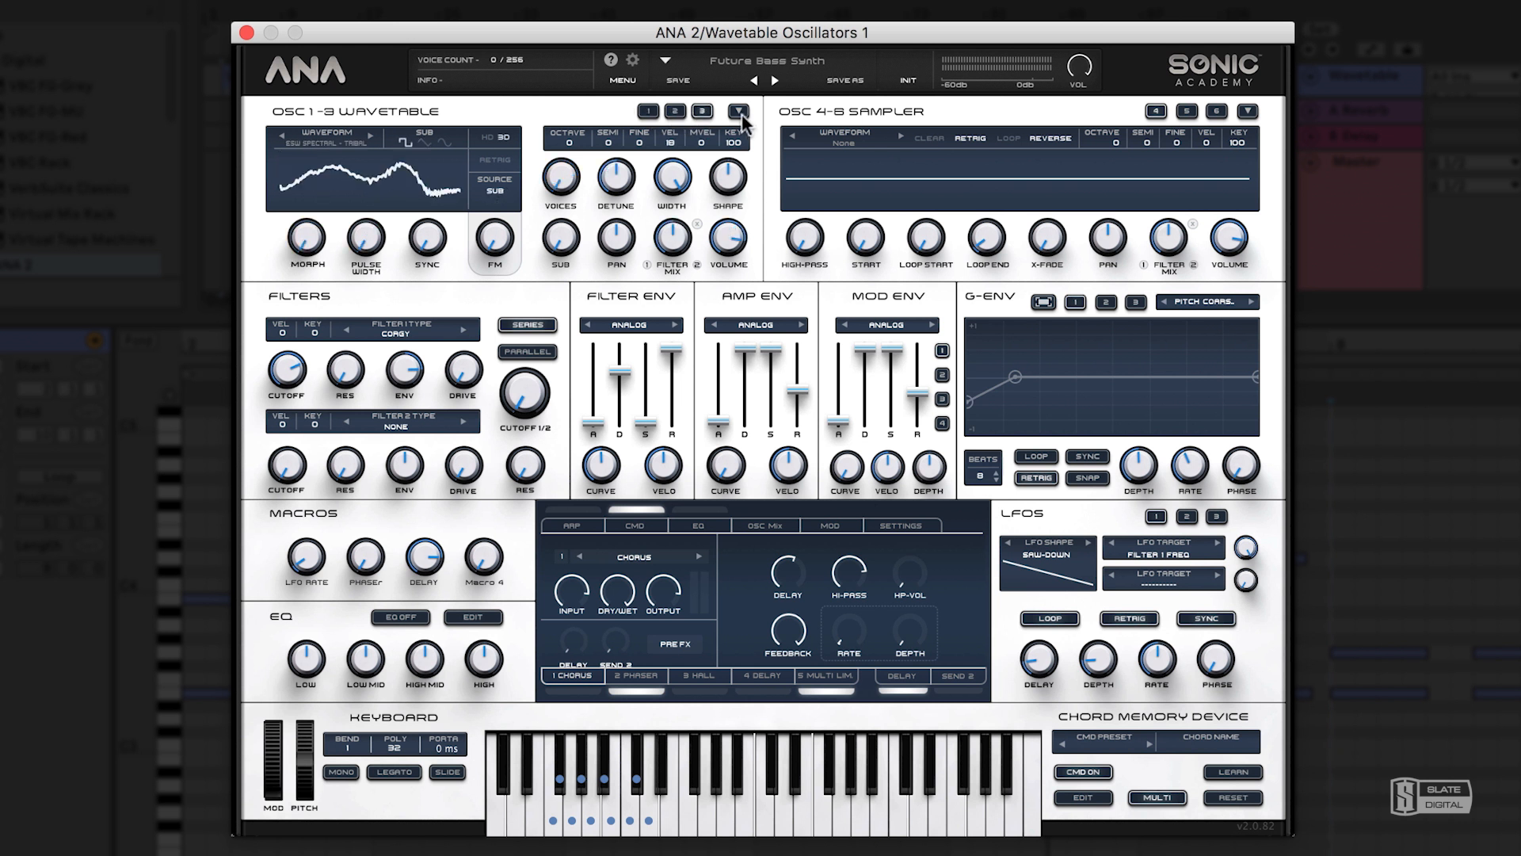
Examine the copy, reset, sample import and FM filter options available for oscillator 1.
left_click(739, 112)
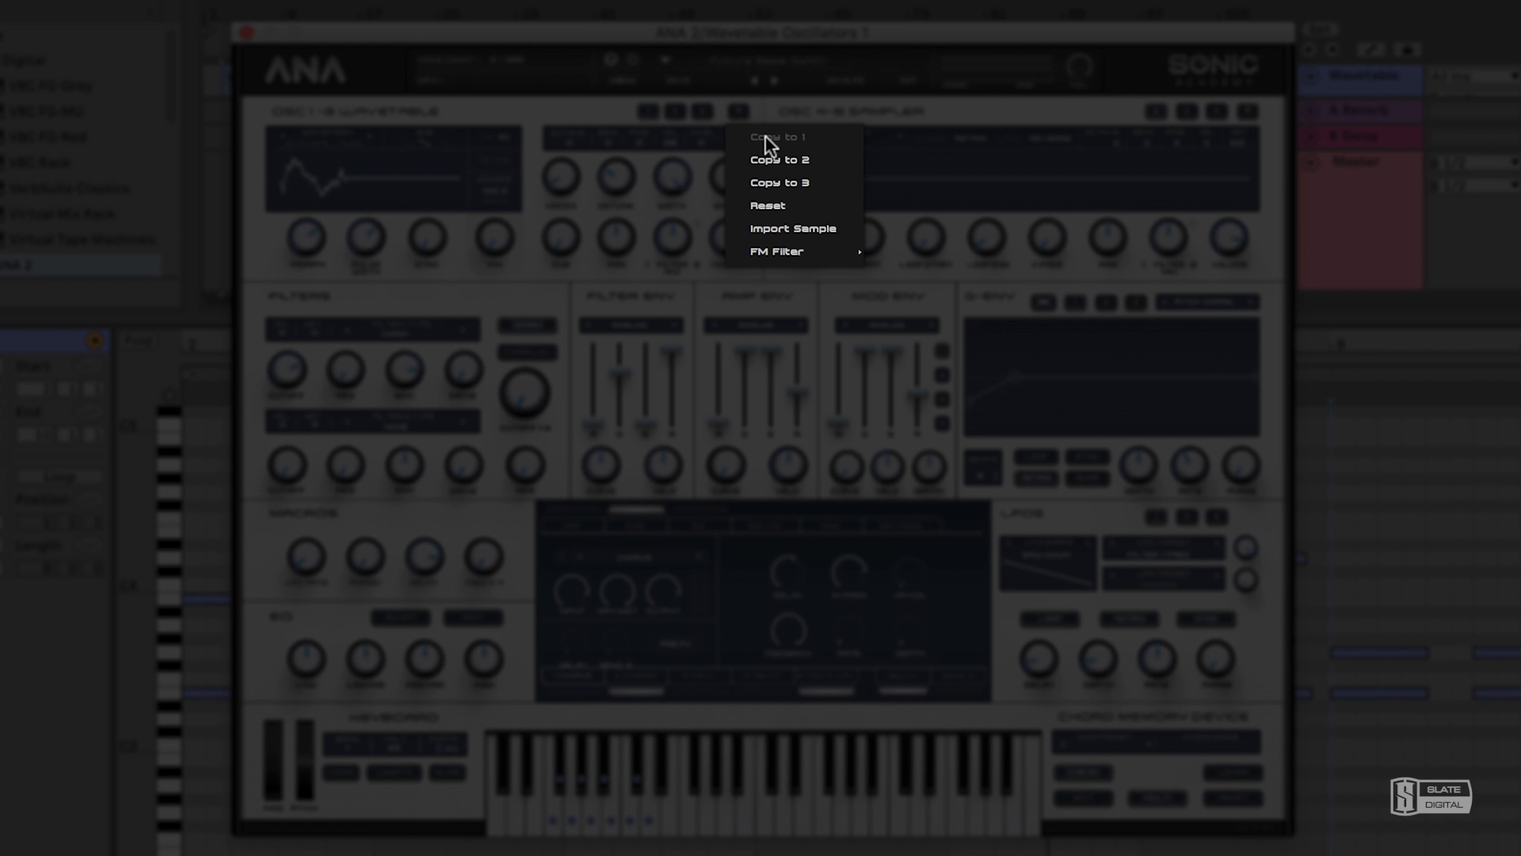
mouse_move(817, 251)
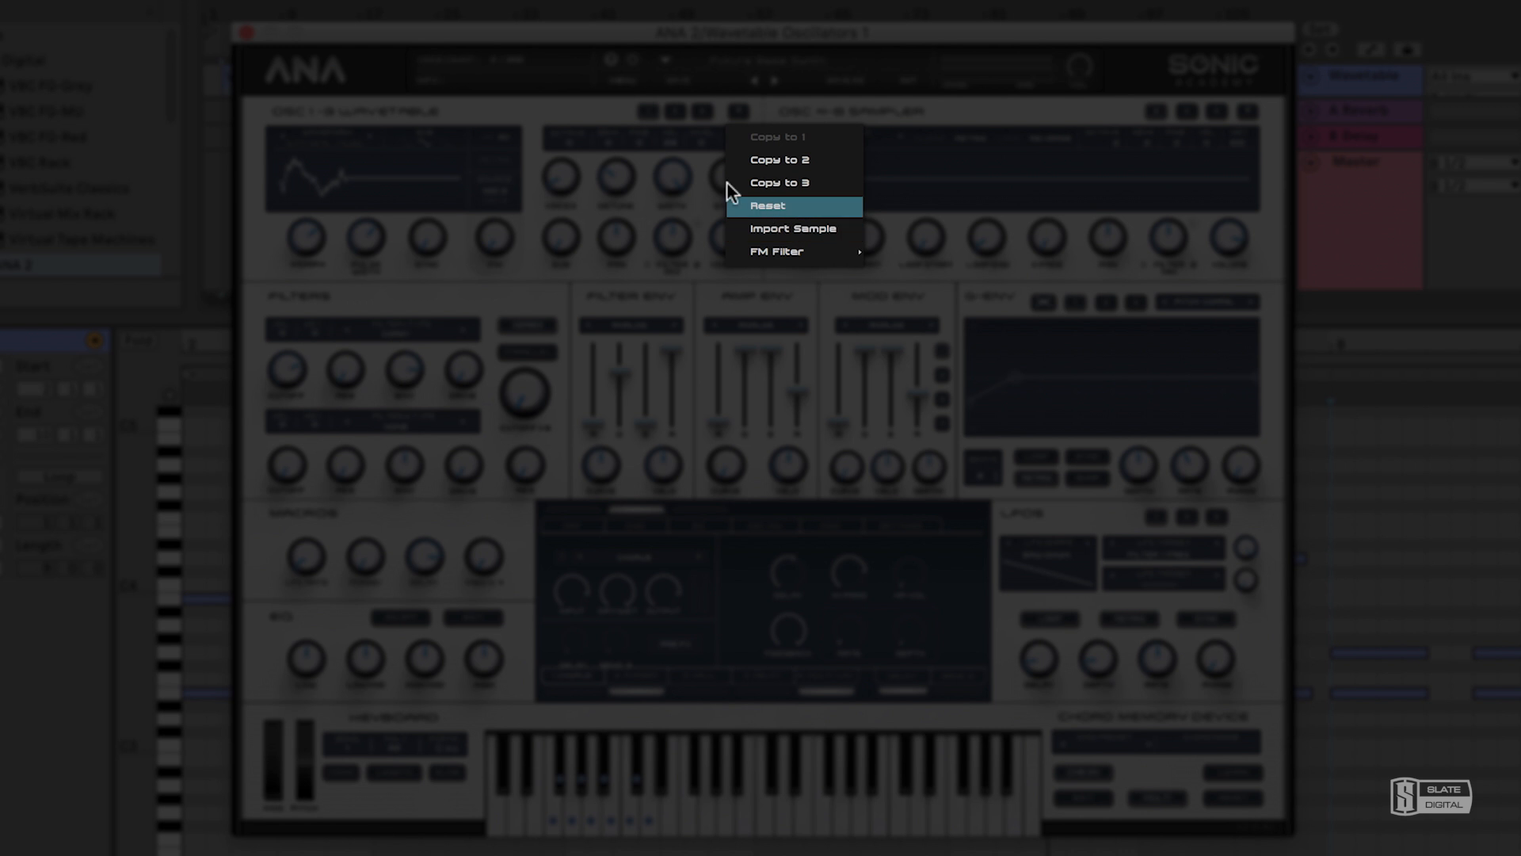
left_click(618, 118)
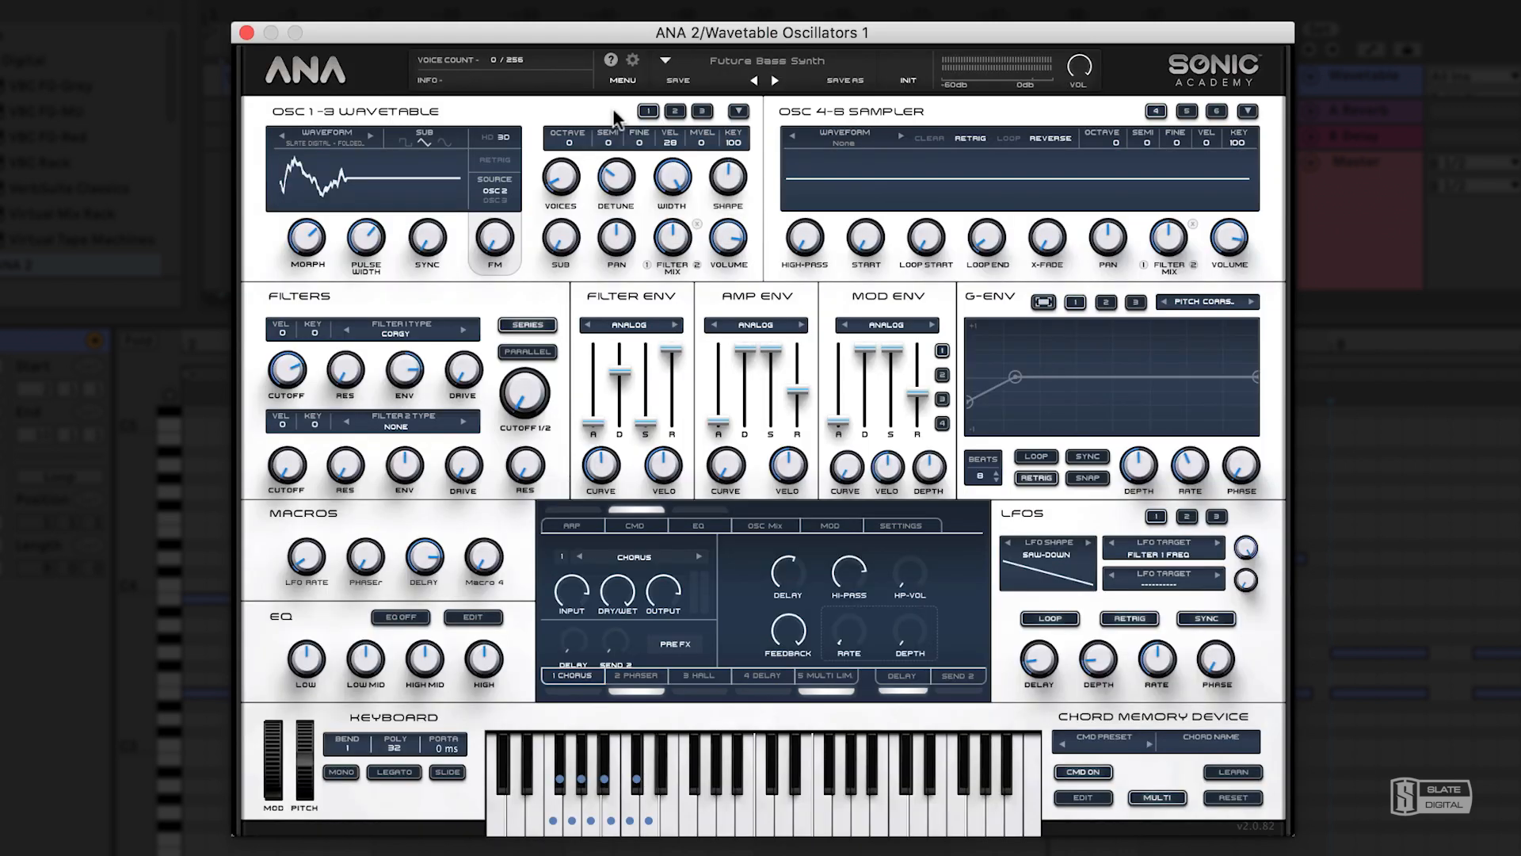